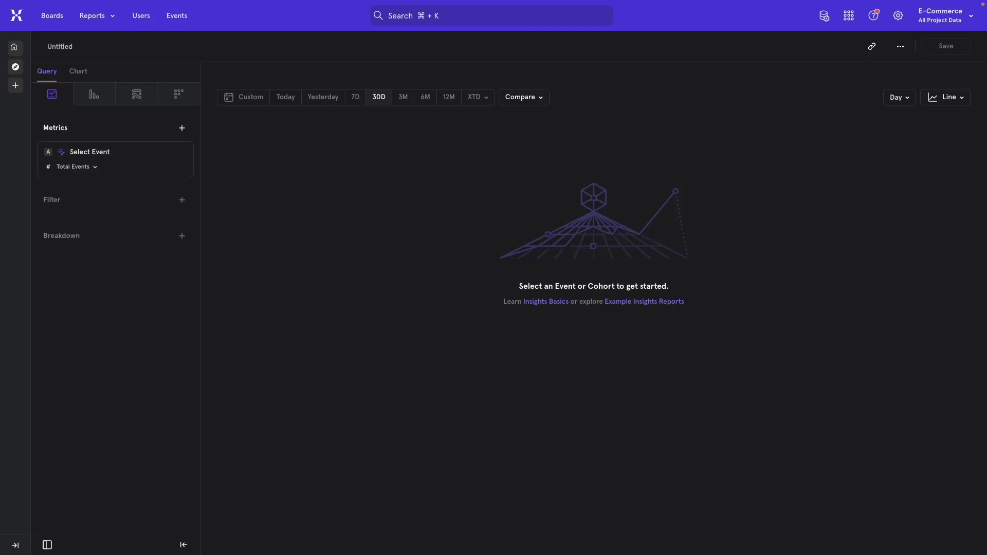
Bring up the first metric's event list, showing Page View, Purchase Completed and more.
click(103, 21)
Search 'page vi' and pick Page View, charting daily unique users over 30 days.
click(121, 152)
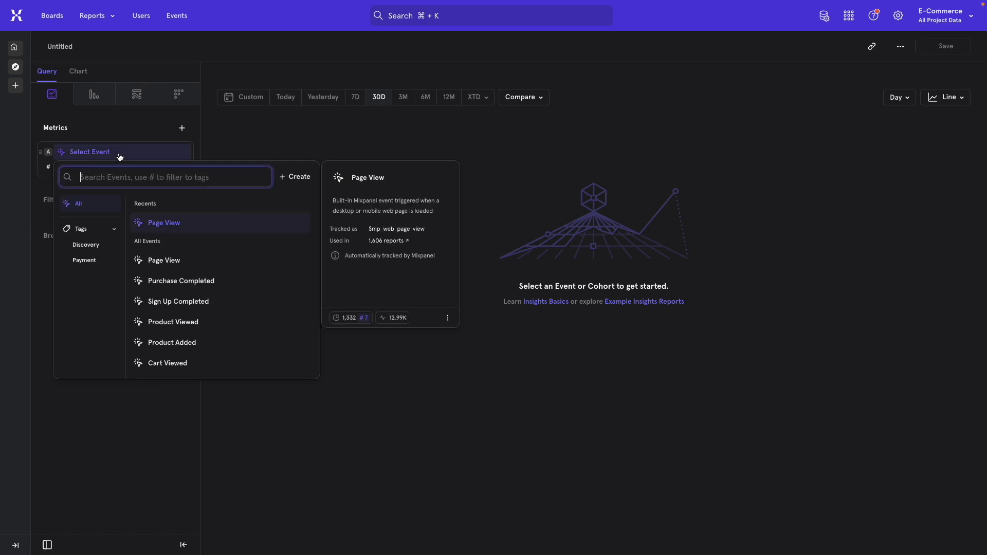
text(page vi)
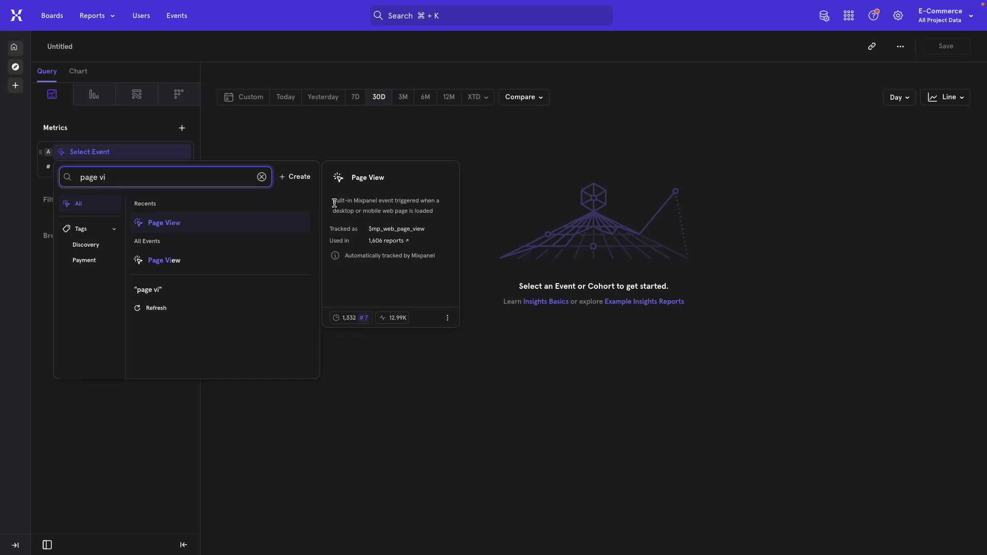
drag(334, 203, 436, 215)
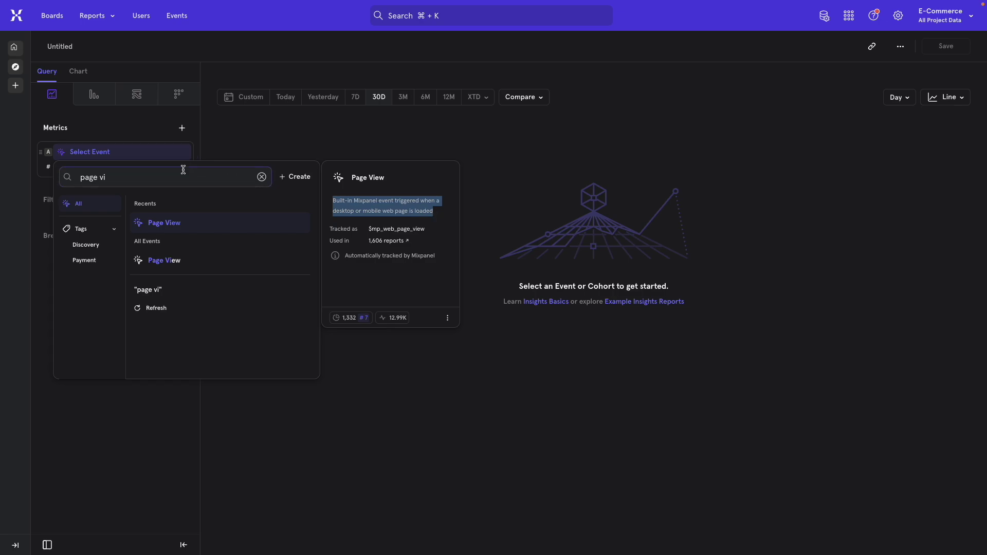
click(184, 224)
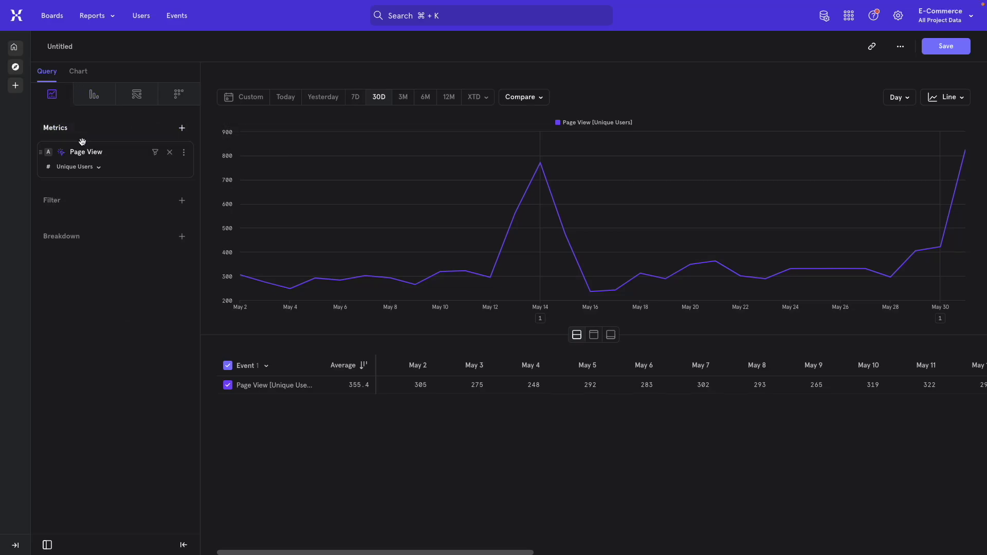
Measure Page View as the Average of the Duration property, found by searching 'dura'.
mouse_move(84, 153)
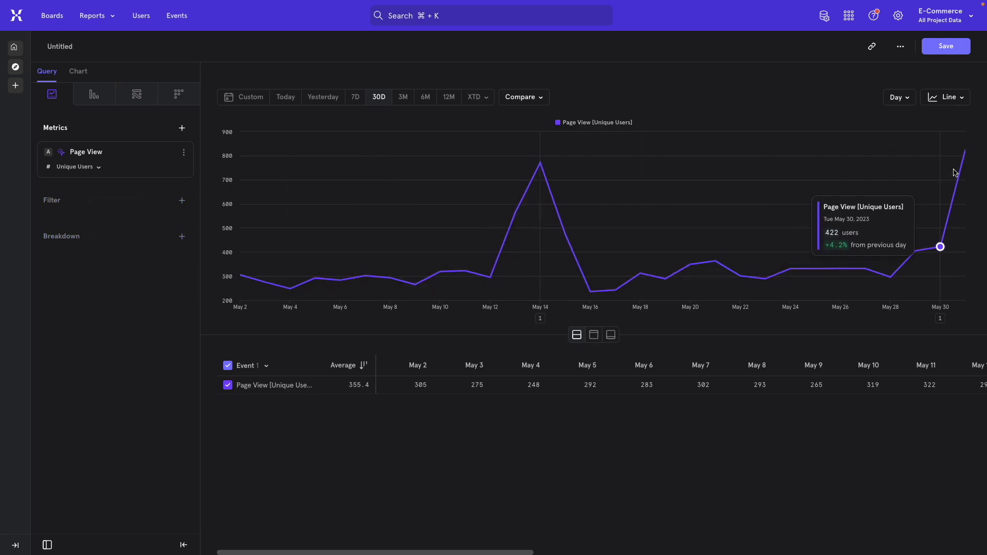
click(74, 168)
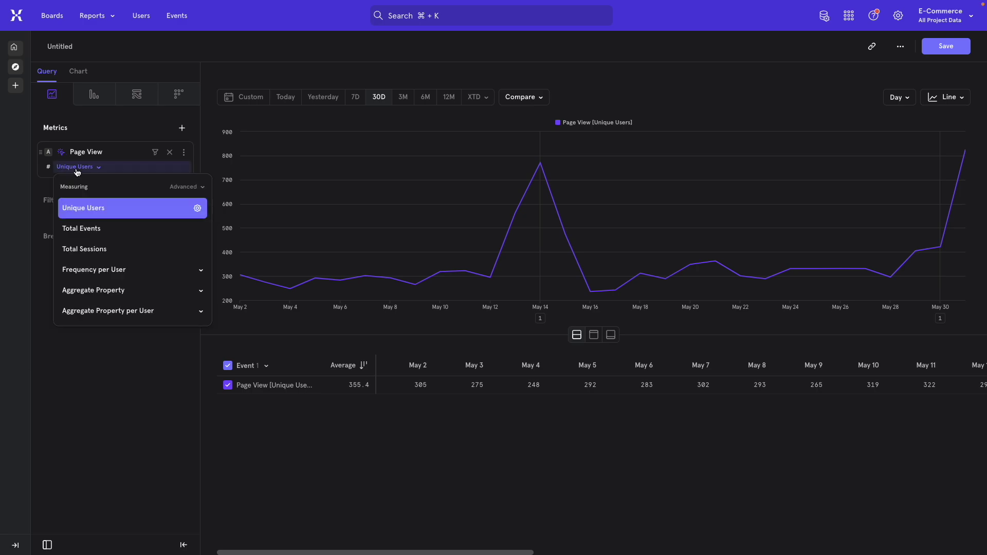
click(147, 294)
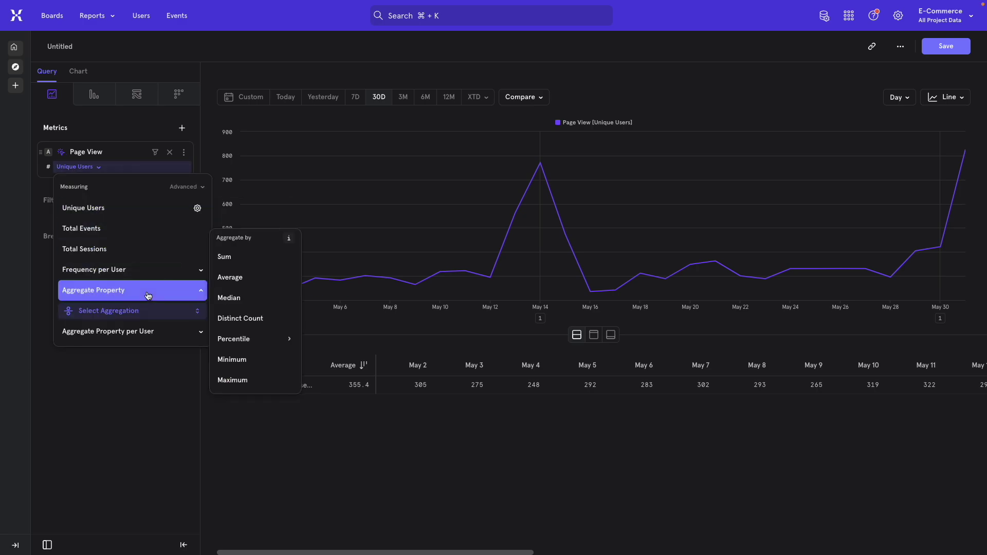
click(243, 278)
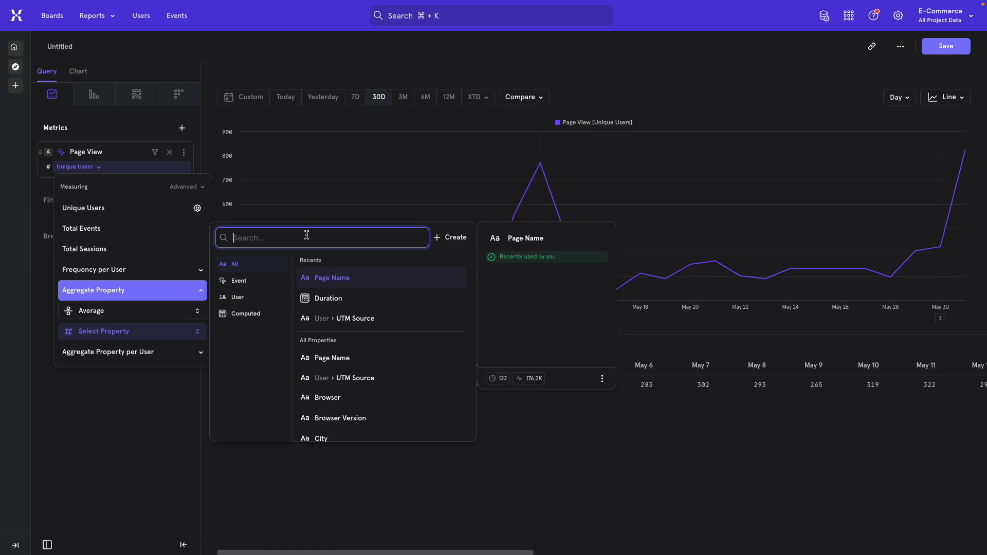
text(dura)
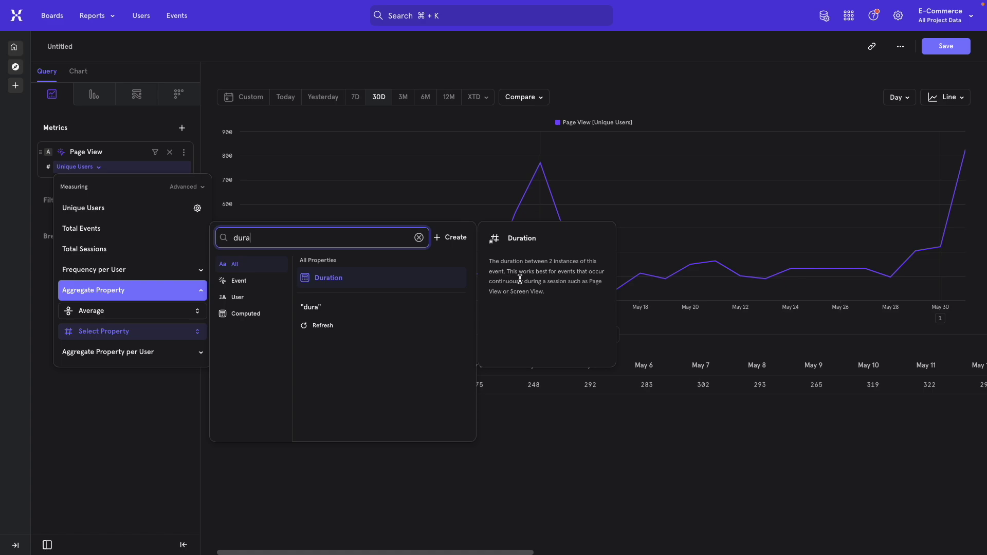
click(324, 282)
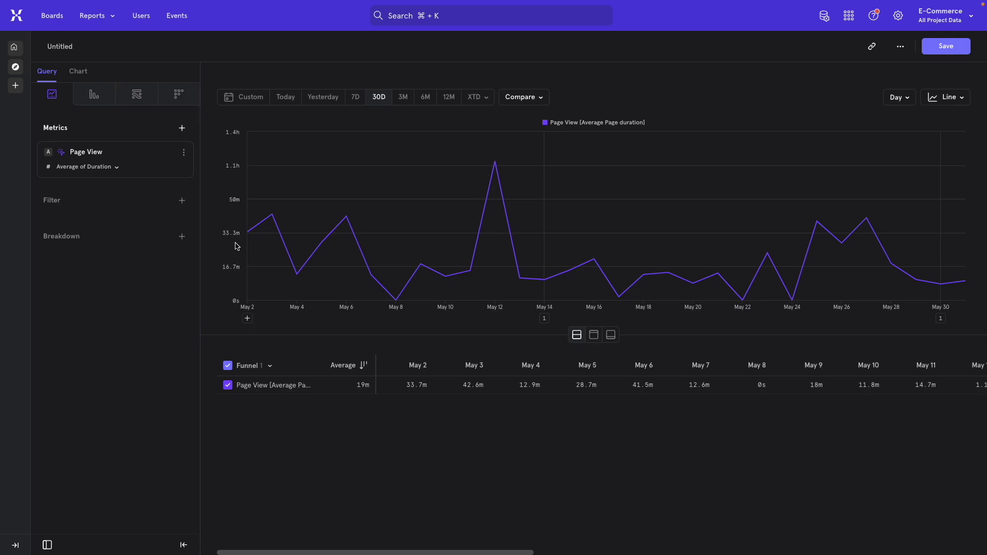
Break average duration down by Page Name, charting six pages with Shop Page highest at 12.6m.
mouse_move(363, 266)
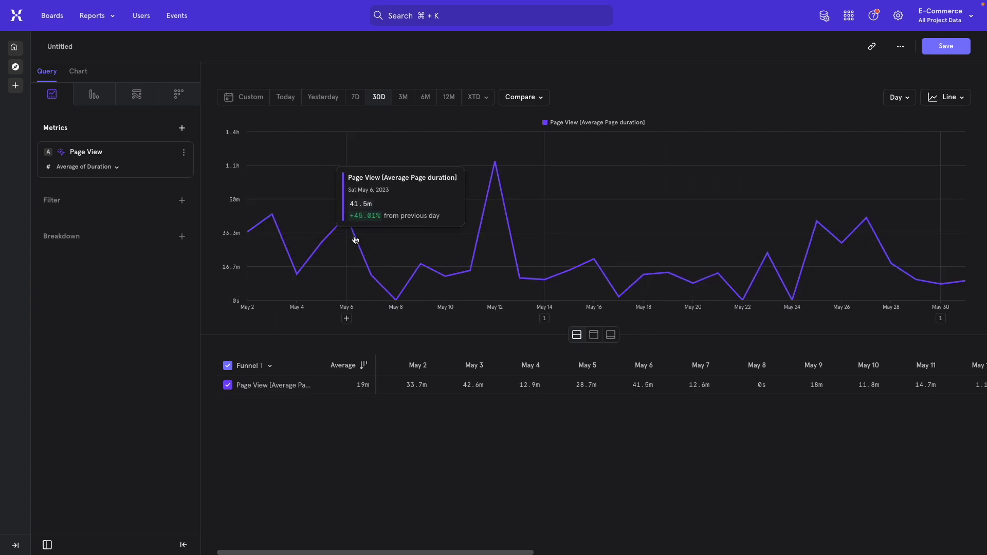
mouse_move(97, 246)
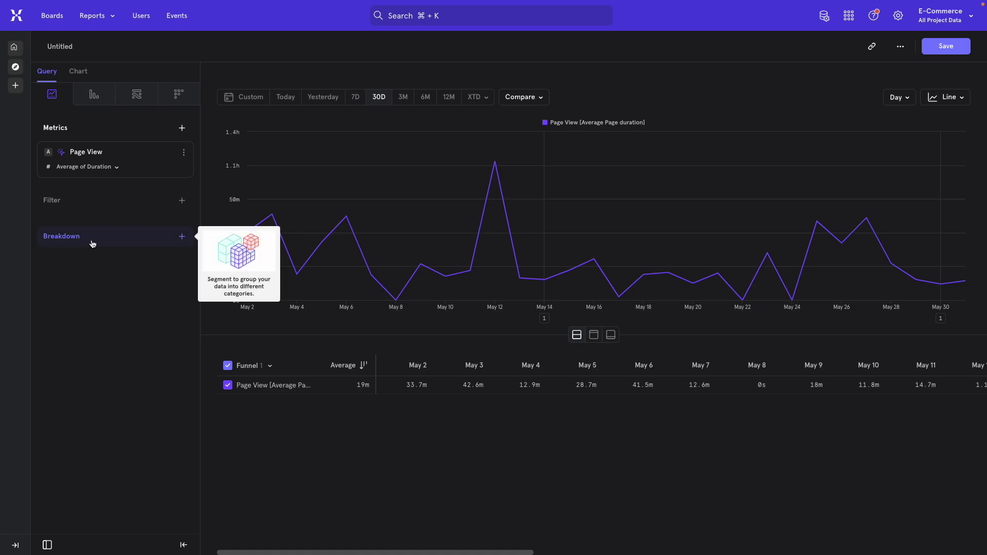
click(92, 244)
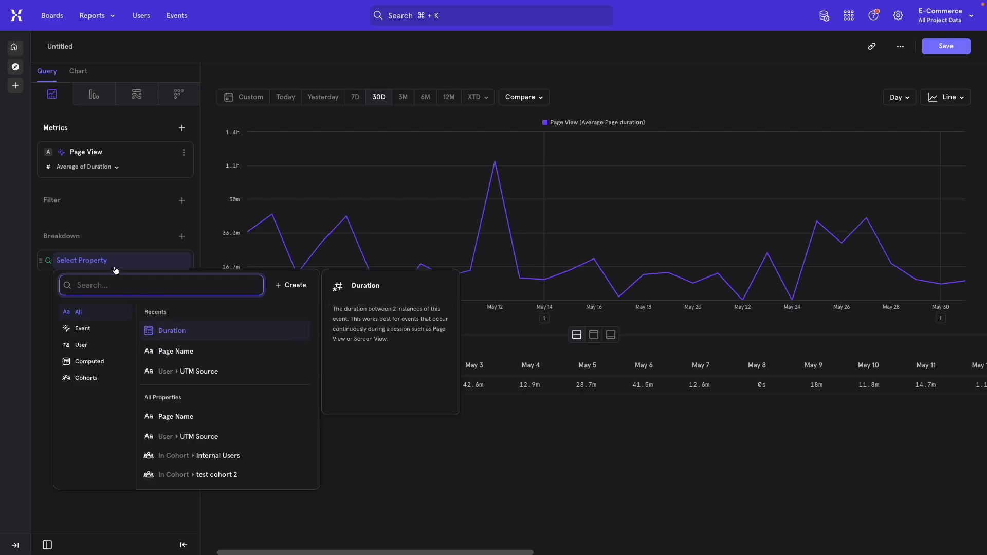
click(174, 351)
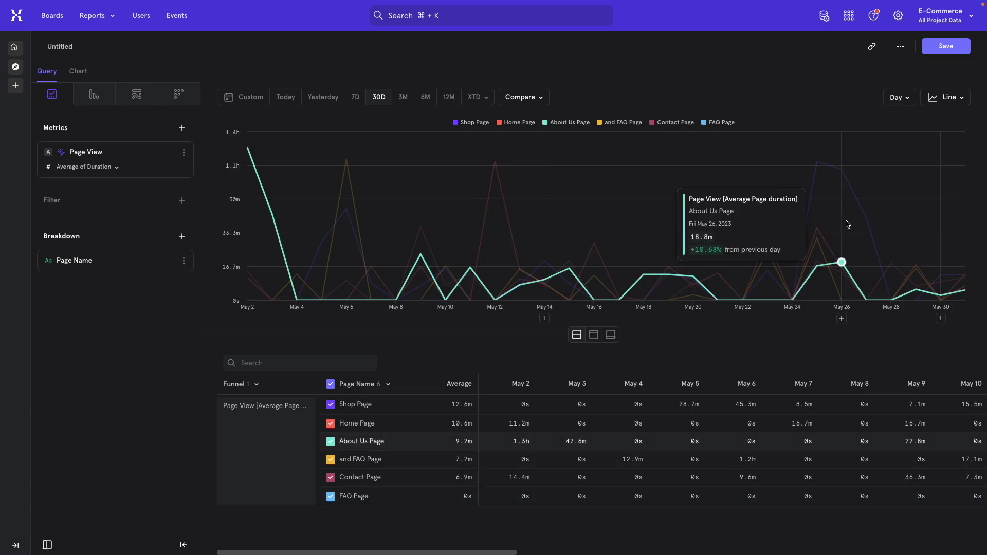
Switch to a bar chart and filter Page Name to About Us Page, showing about 8.9 minutes.
click(950, 103)
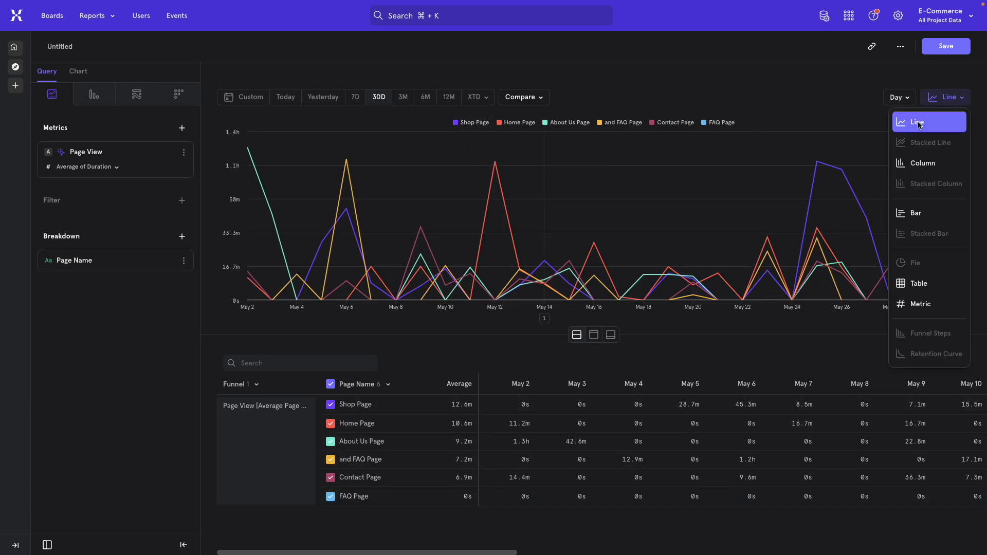
click(906, 211)
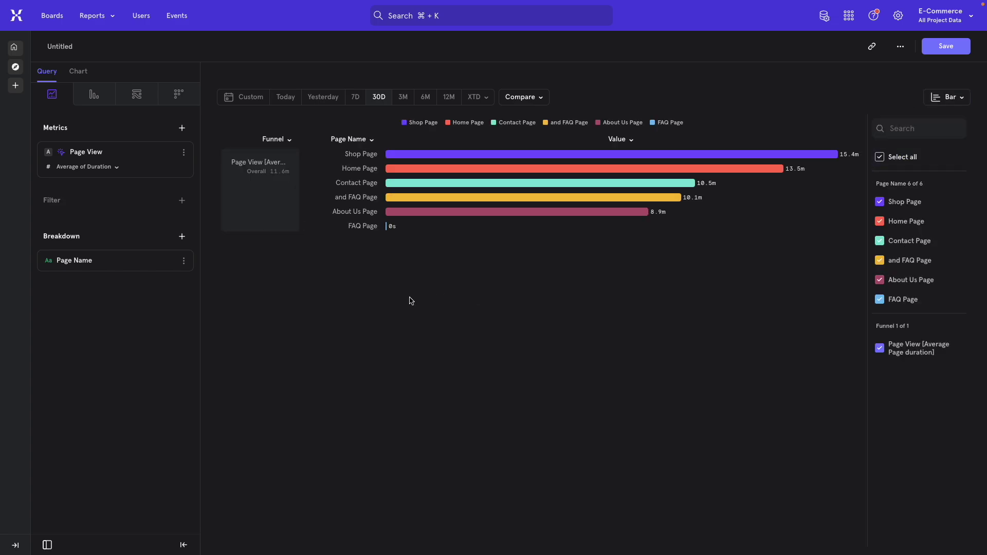
mouse_move(550, 184)
drag(40, 261, 41, 198)
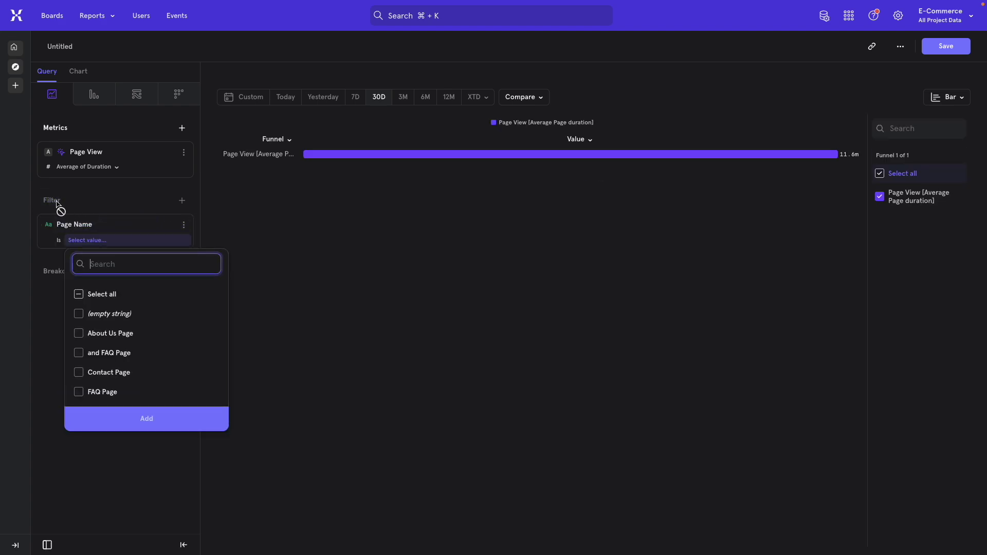
click(79, 334)
click(134, 428)
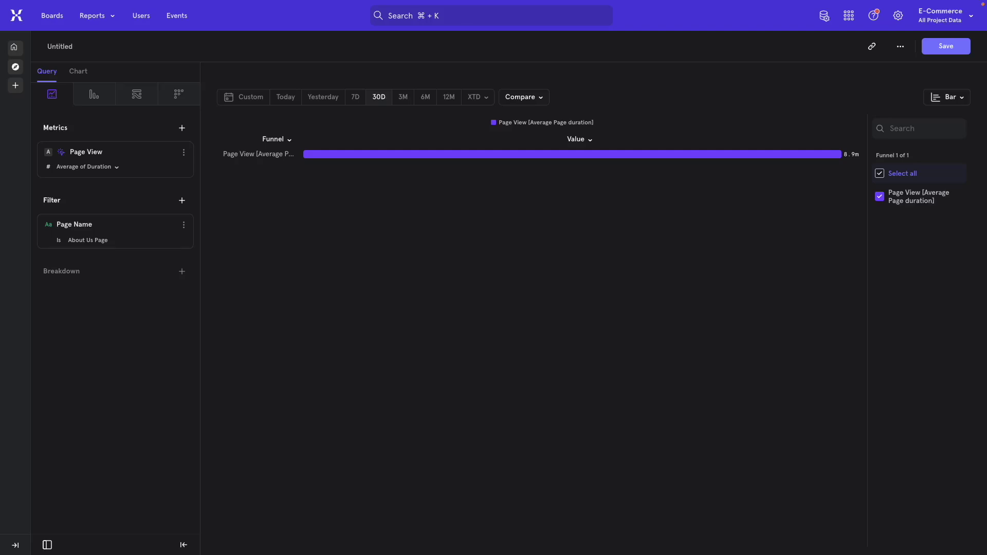
click(102, 17)
Start a new Funnels report, keeping the funnel steps chart type.
click(128, 138)
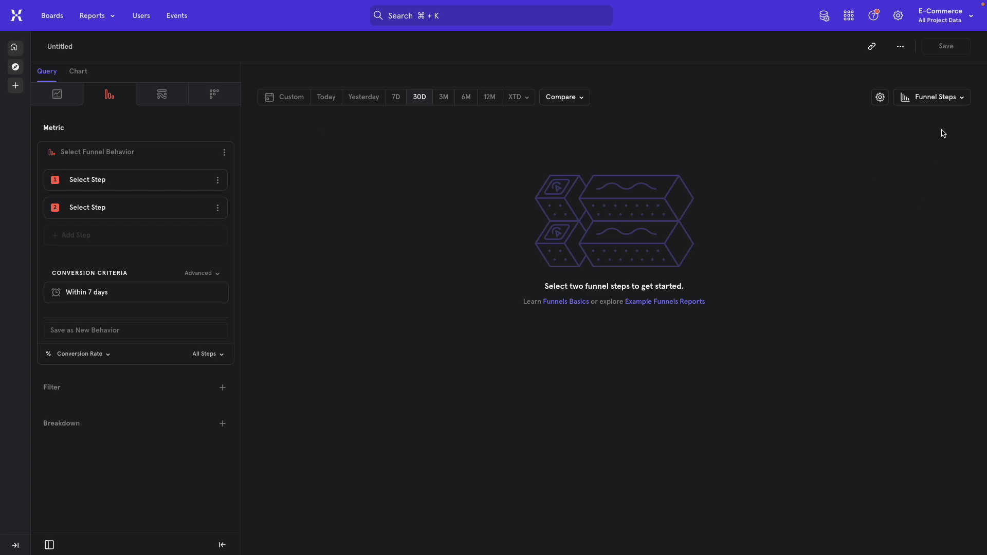
click(935, 98)
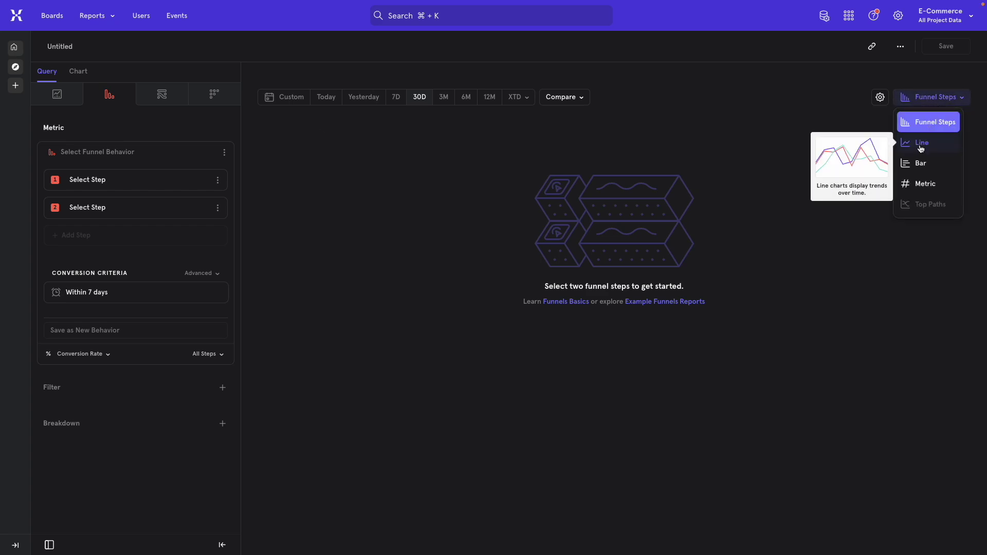
click(726, 130)
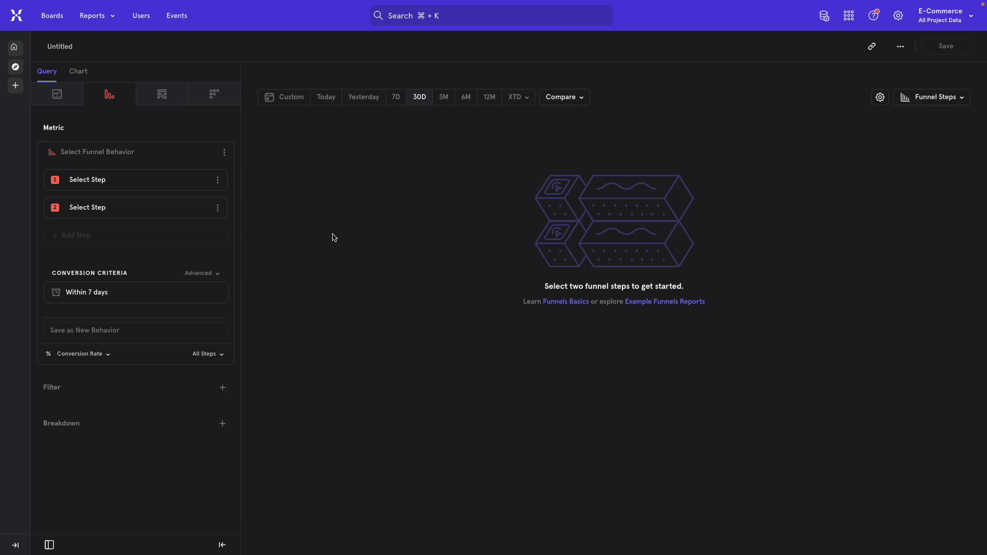
Make Page View, filtered to Page Name is About Us Page, the funnel's first step.
click(151, 180)
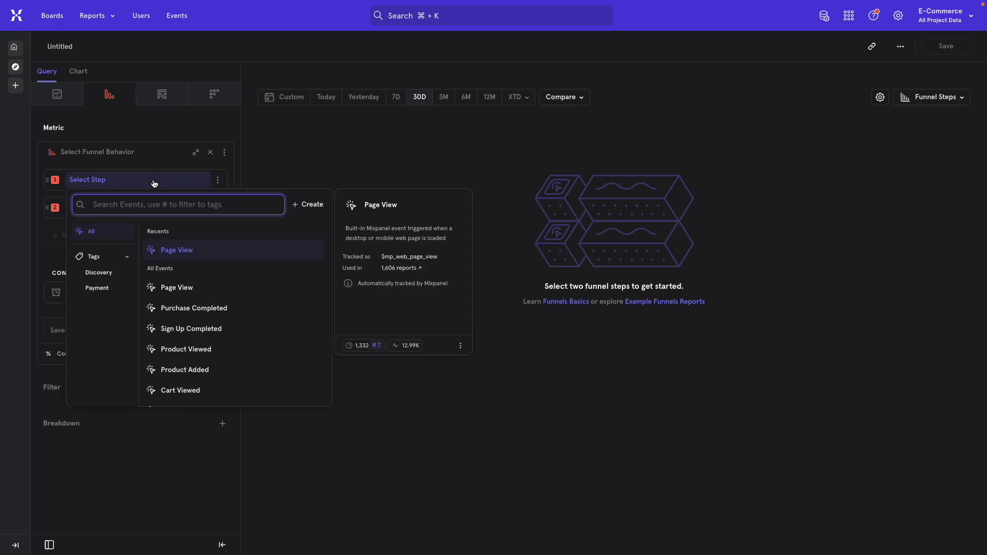
text(page)
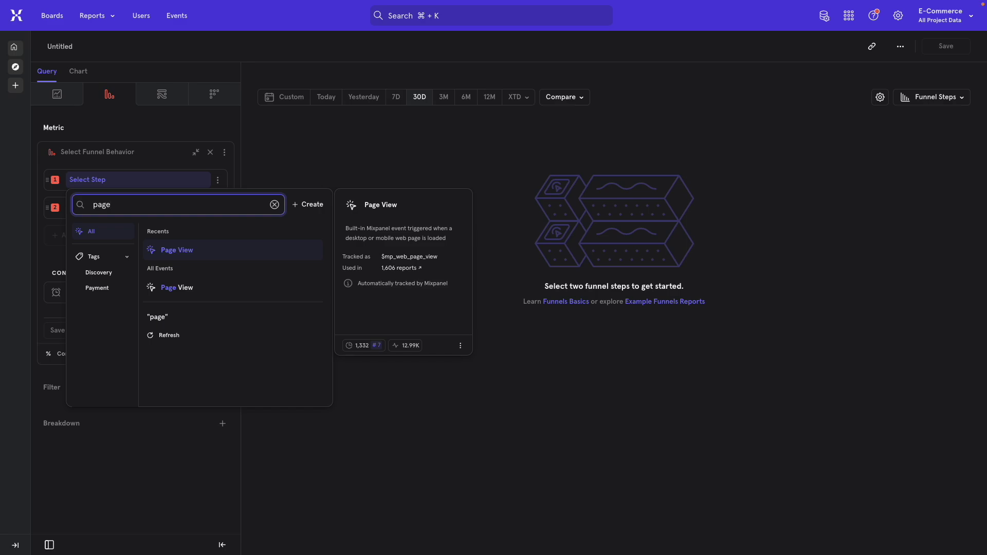
click(188, 251)
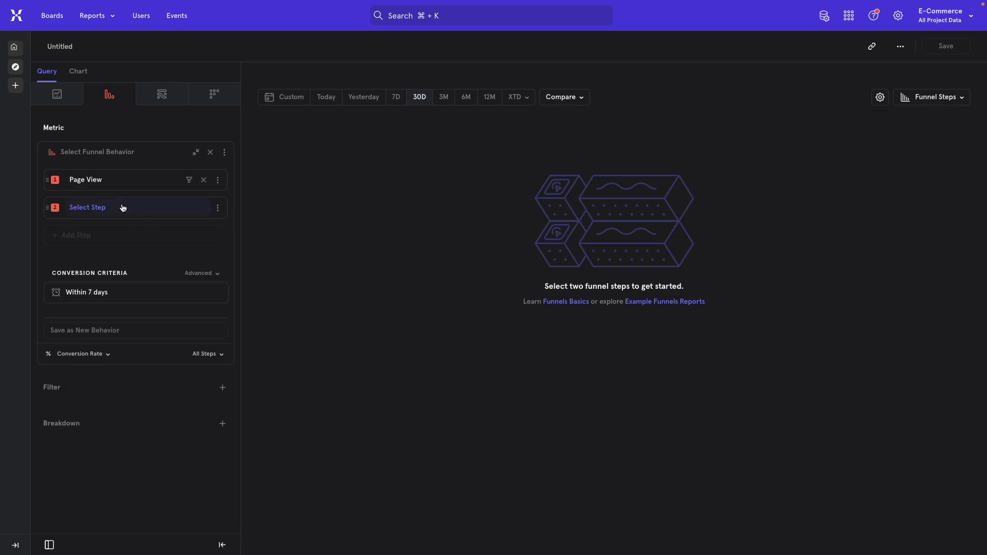
click(189, 182)
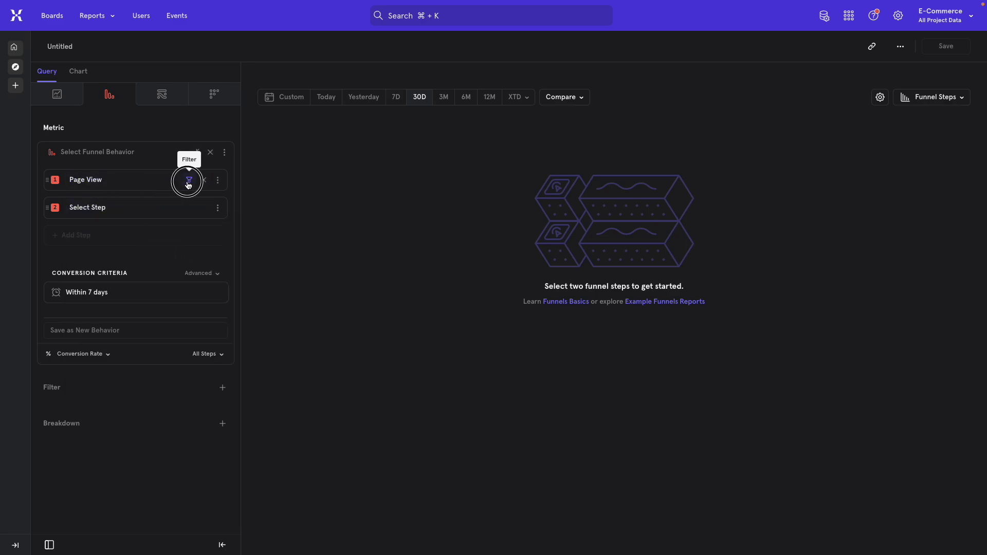
click(181, 272)
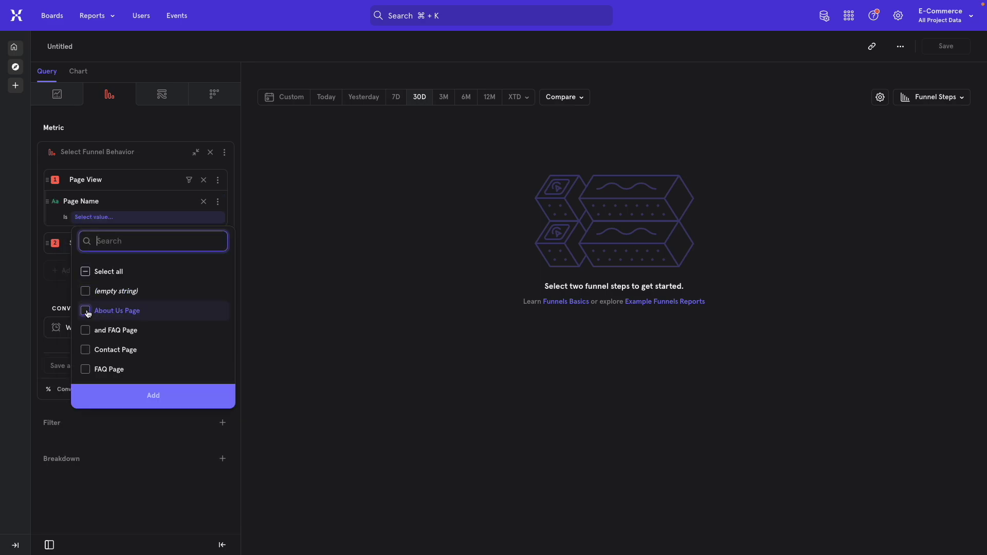
click(86, 311)
click(139, 394)
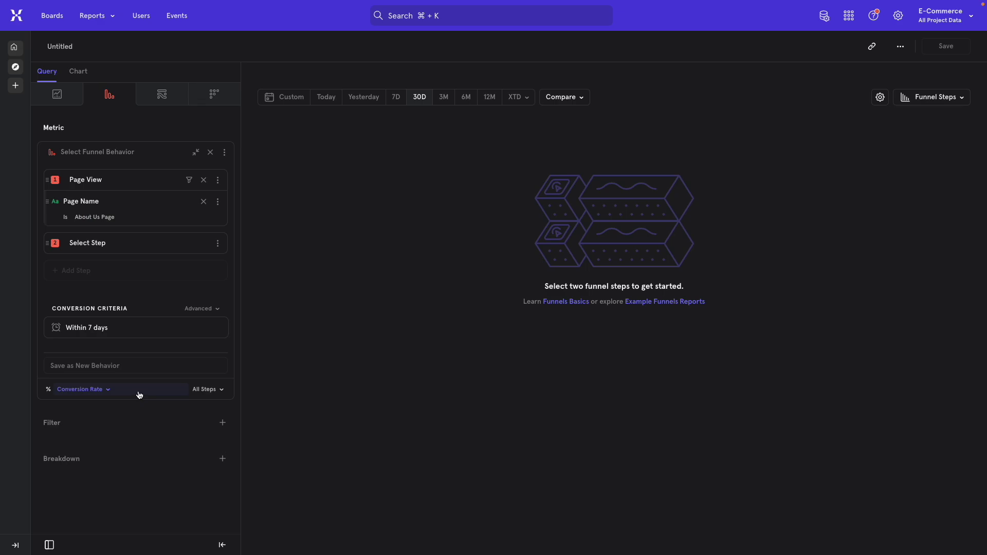
click(115, 247)
Set step two to Page View filtered to Contact Page; read 11.66% conversion and 2.3 days to convert.
text(pa)
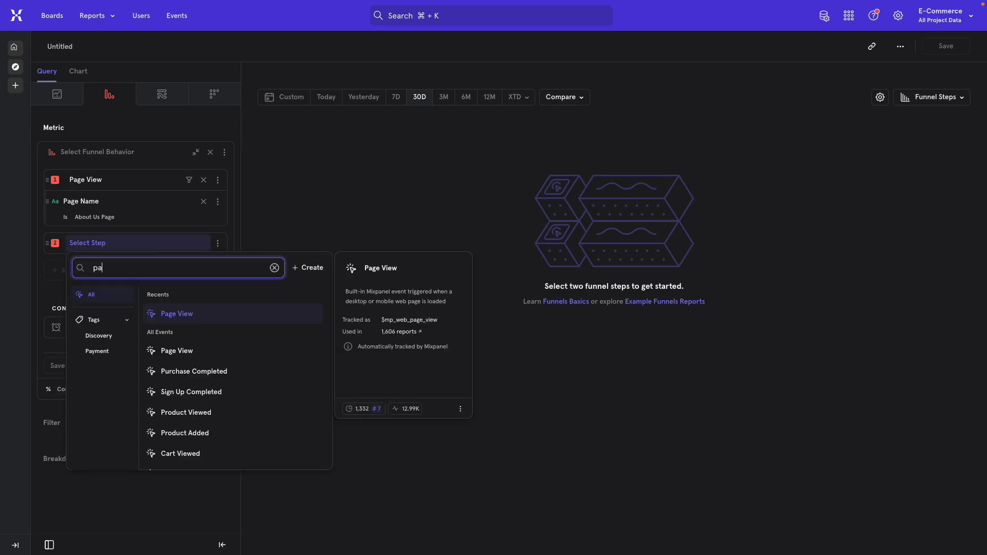
text(ge)
click(191, 313)
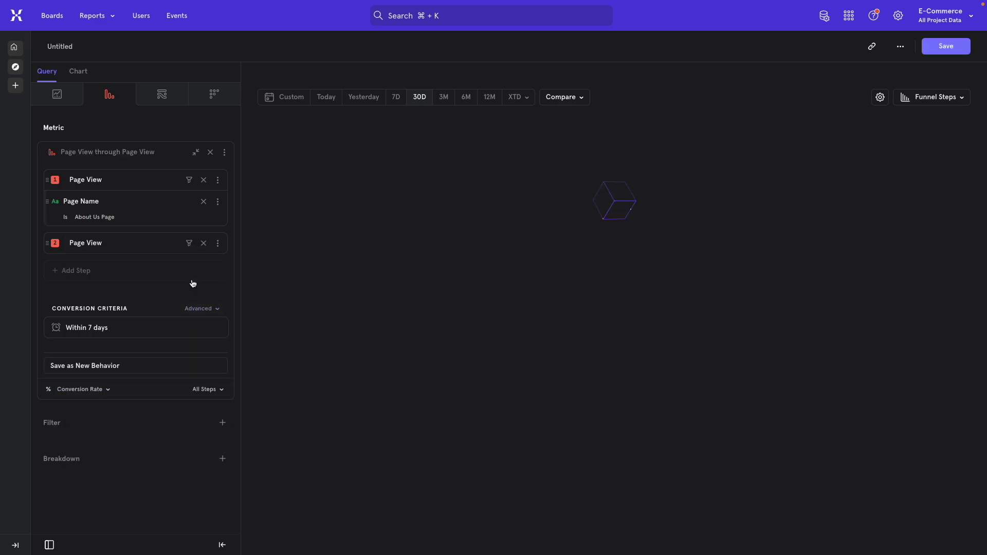
click(190, 243)
click(176, 401)
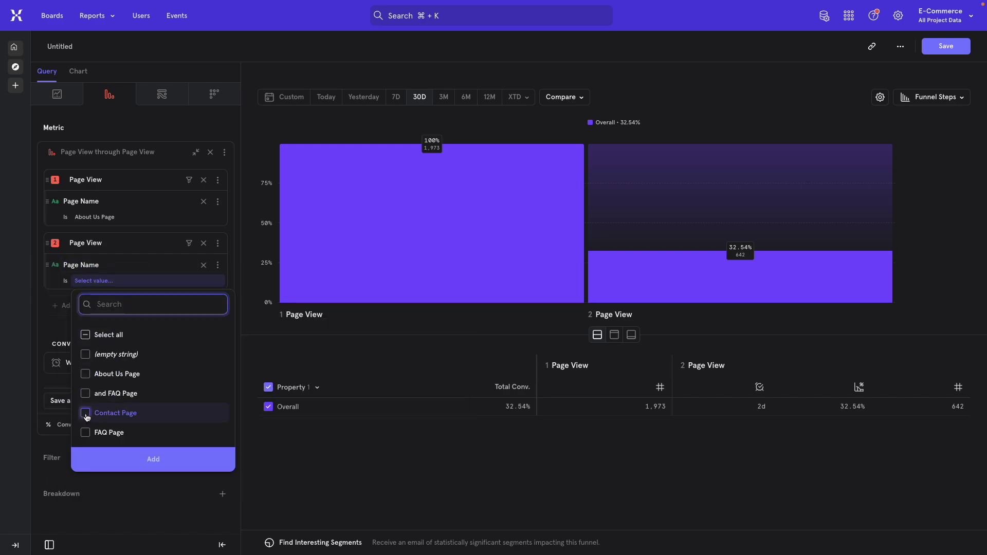
click(85, 414)
click(145, 463)
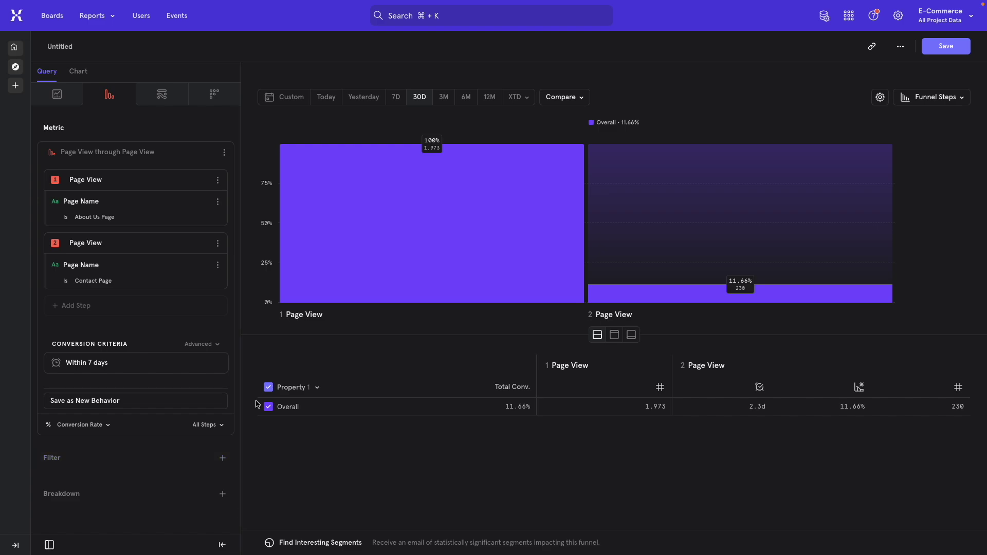
mouse_move(422, 176)
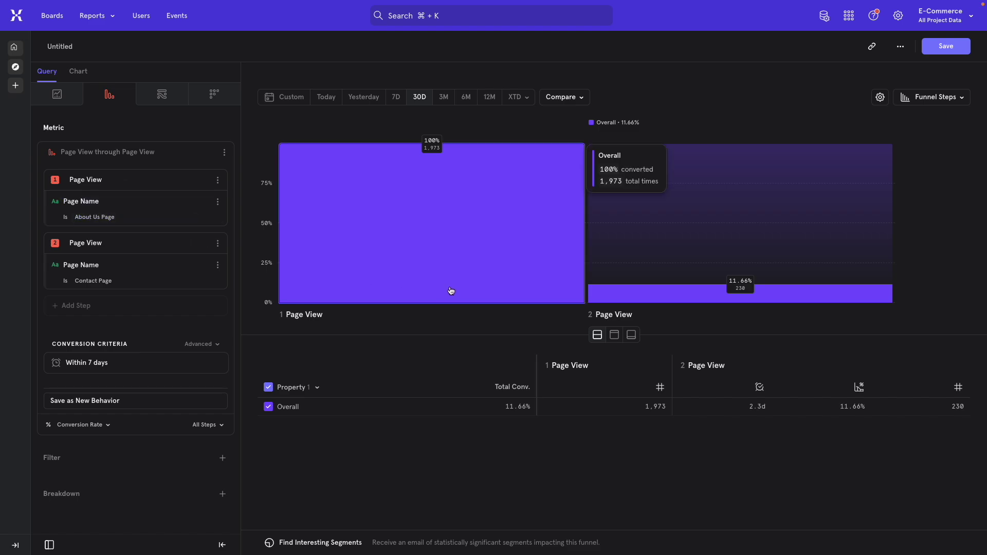
mouse_move(715, 303)
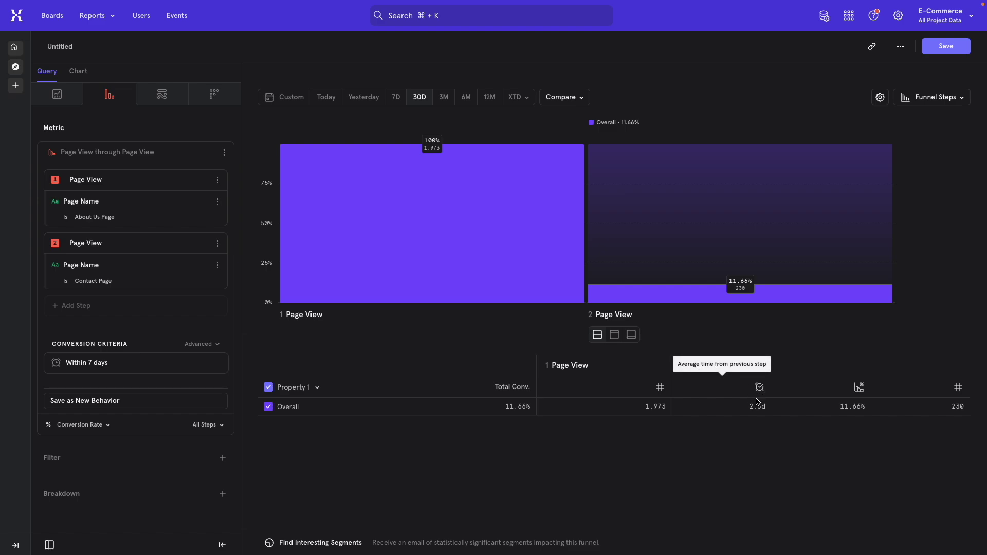
mouse_move(520, 284)
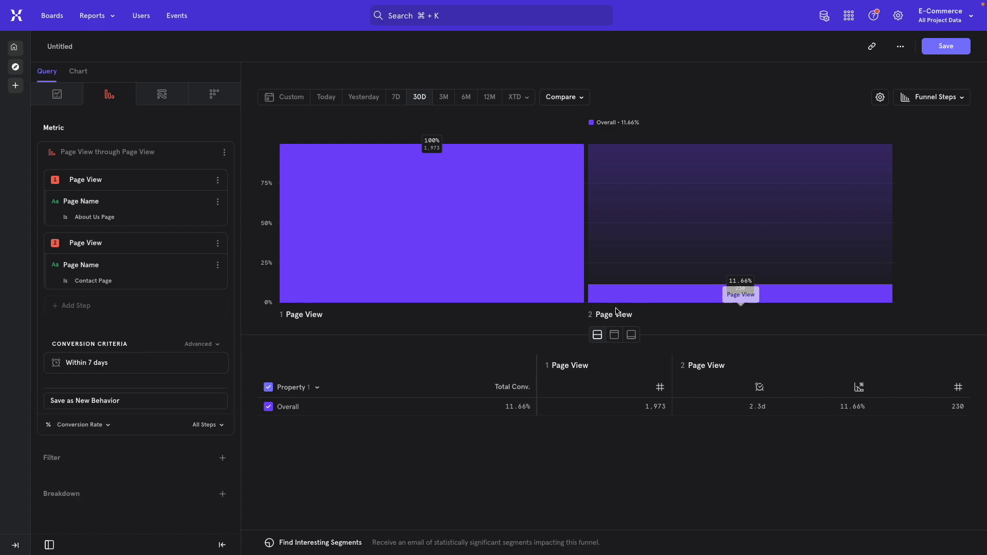